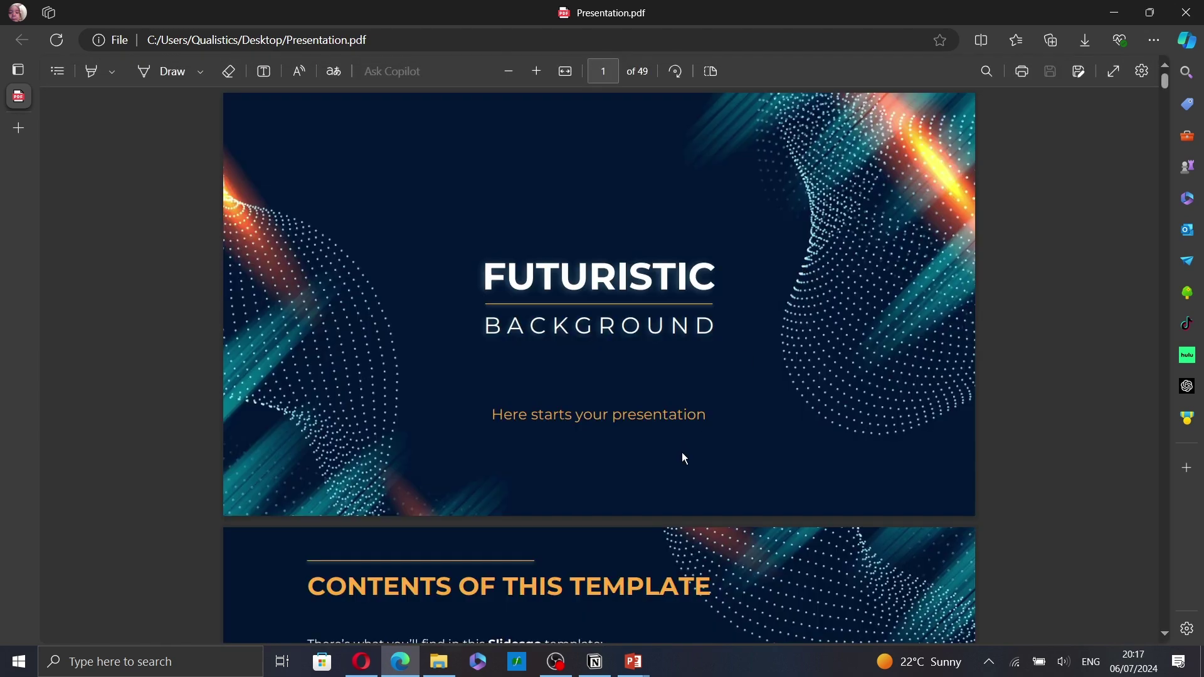
pyautogui.scroll(-4, 683, 455)
pyautogui.scroll(-4, 683, 455)
pyautogui.scroll(-5, 684, 454)
pyautogui.scroll(-3, 683, 455)
pyautogui.scroll(5, 683, 455)
pyautogui.scroll(5, 682, 454)
pyautogui.scroll(3, 682, 455)
# Step: Switch from the Presentation PDF in Edge to the Opera window showing iLovePDF results
pyautogui.click(374, 661)
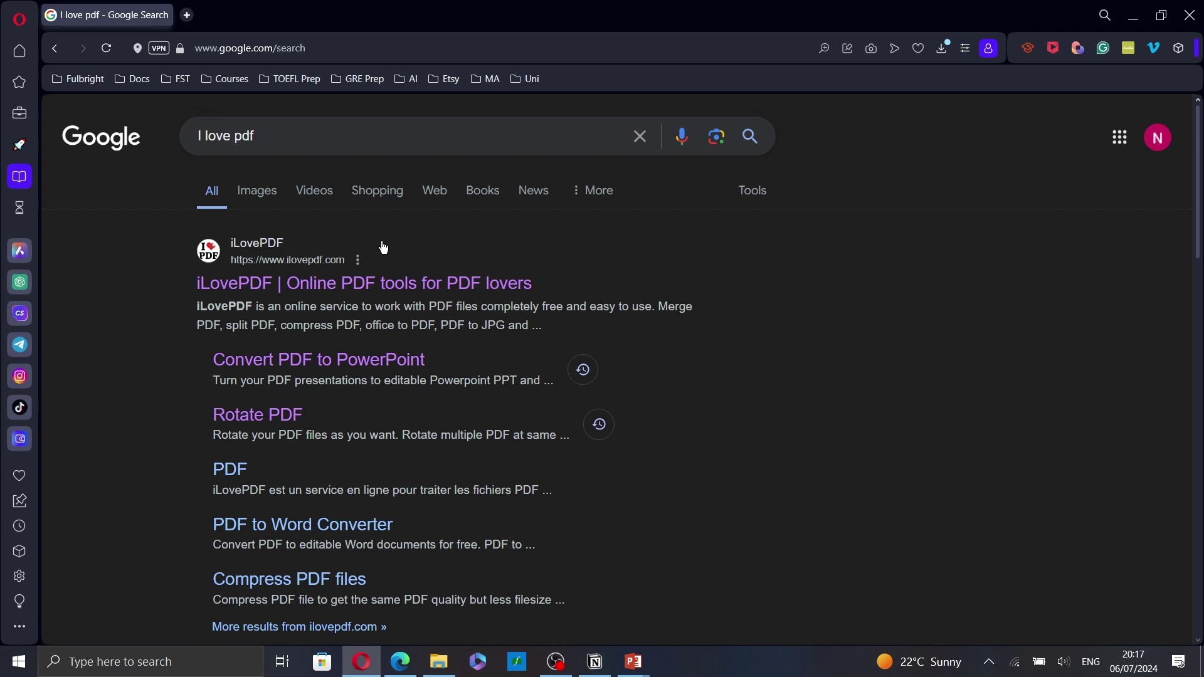
# Step: Open the 'iLovePDF | Online PDF tools for PDF lovers' result
pyautogui.click(423, 285)
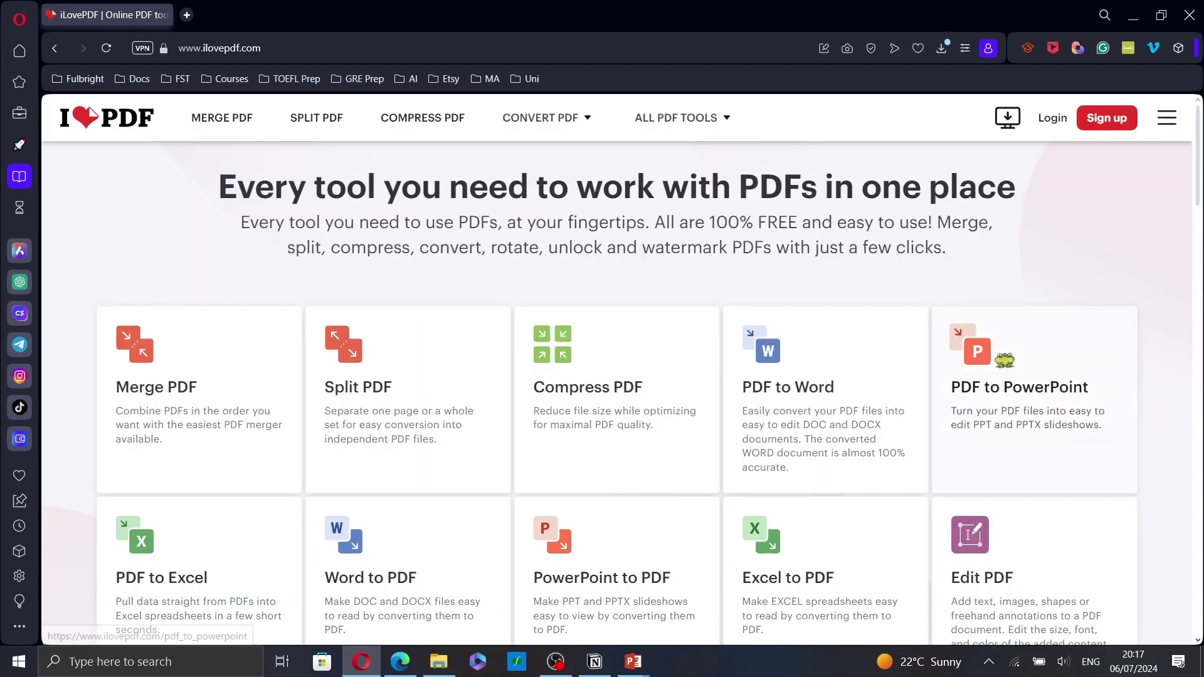
# Step: Upload Presentation.pdf from the Desktop into the PDF to PowerPoint tool
pyautogui.click(1065, 438)
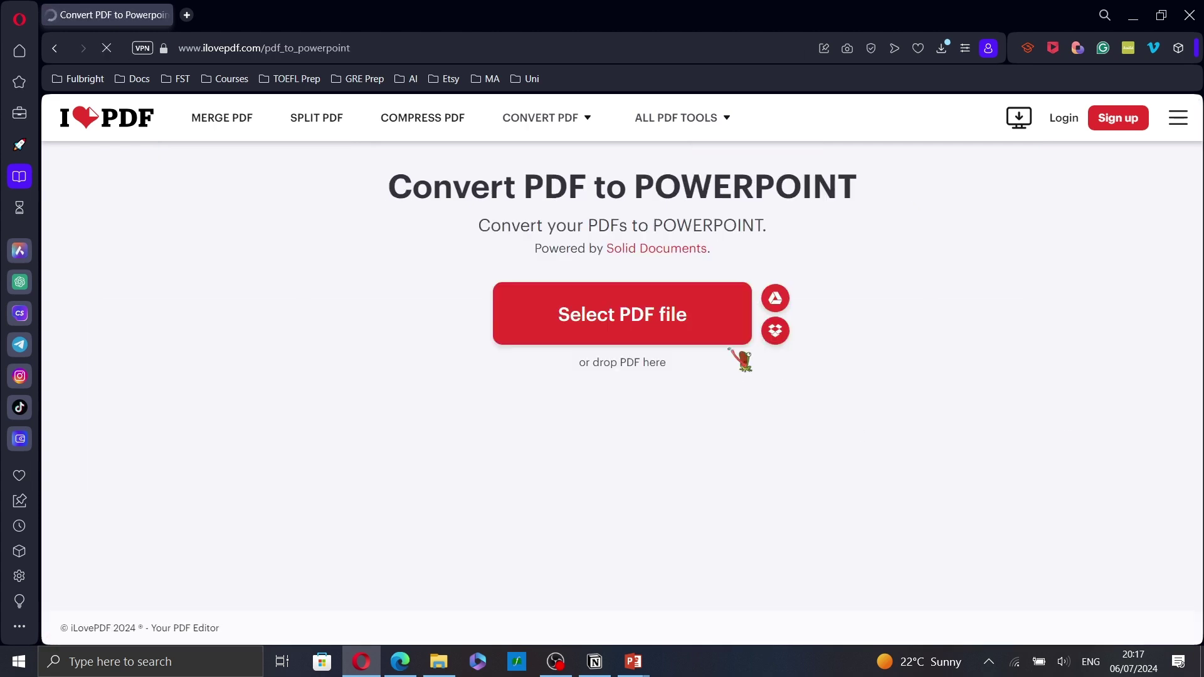
pyautogui.click(678, 311)
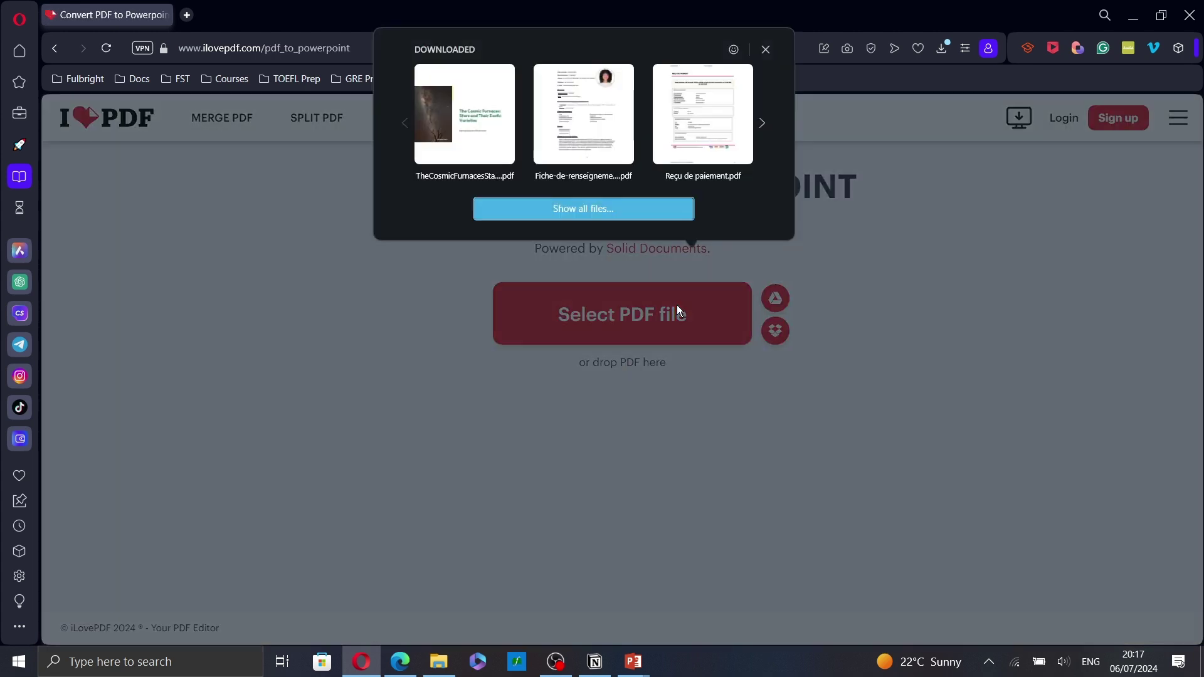
pyautogui.click(623, 218)
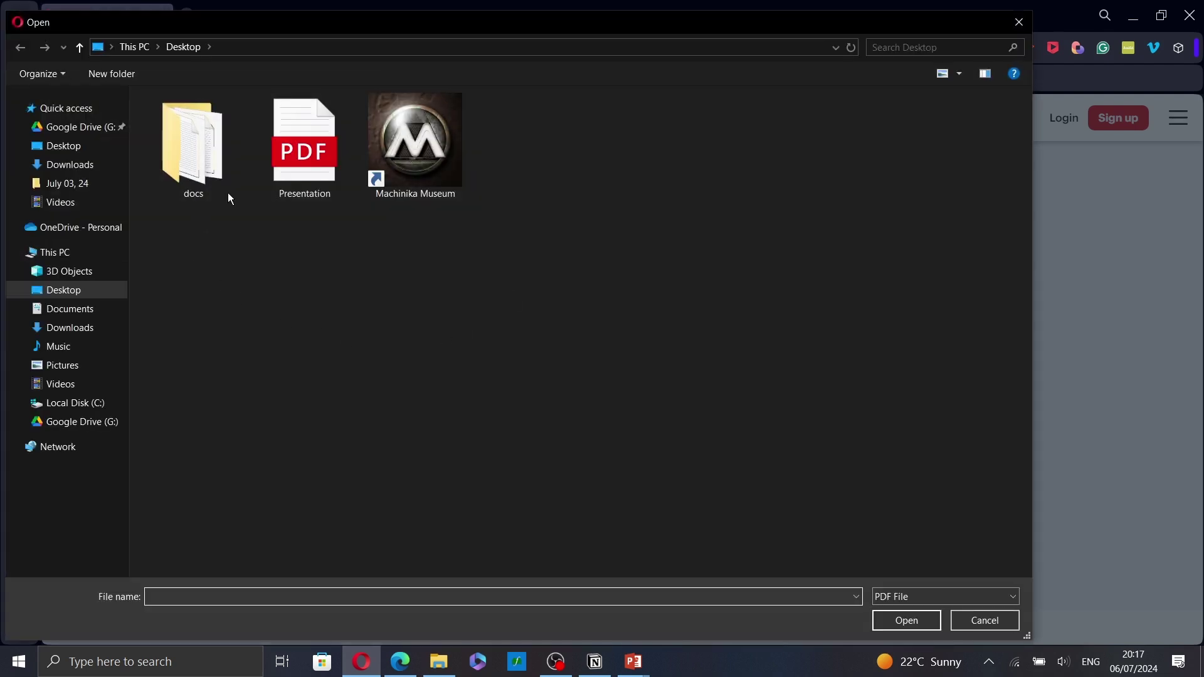
pyautogui.click(303, 151)
pyautogui.click(907, 621)
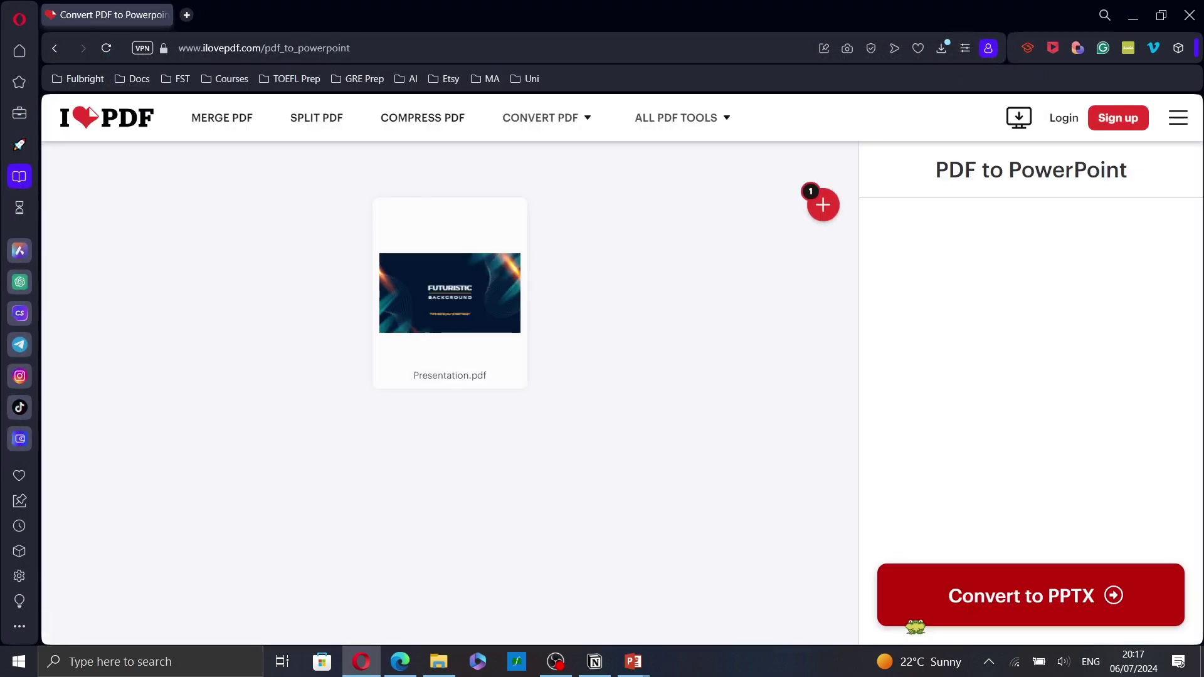
# Step: Run Convert to PPTX on Presentation.pdf and wait for it to finish
pyautogui.click(972, 610)
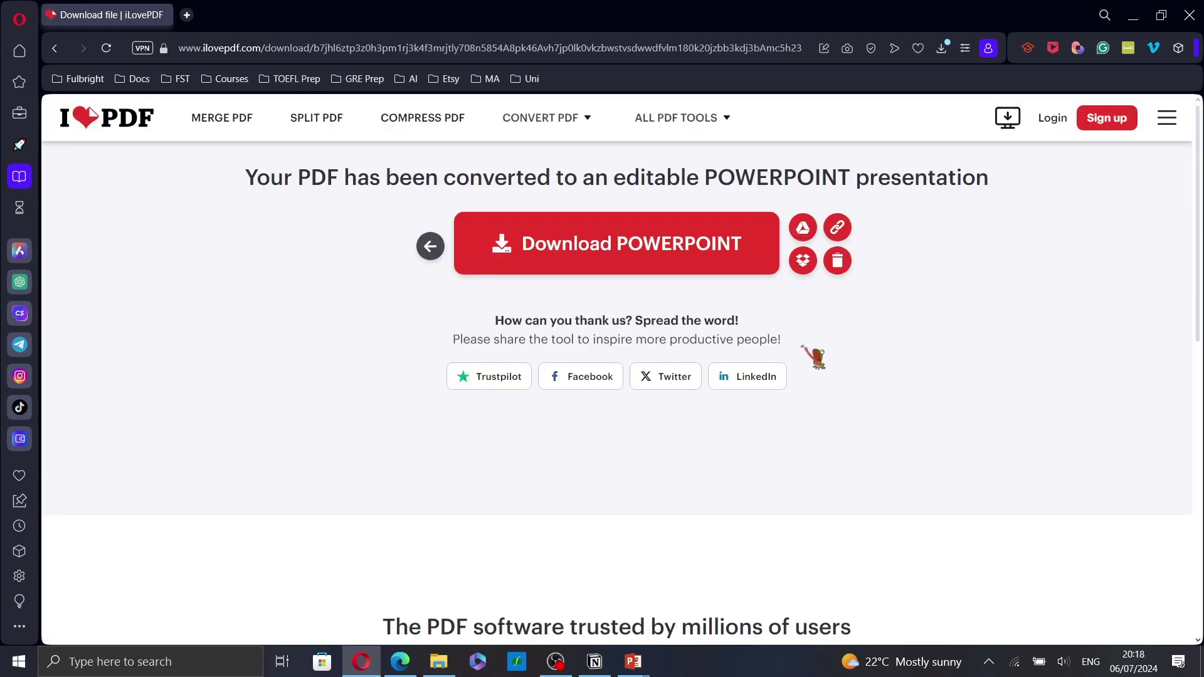
# Step: Download Presentation.pptx and open it from the browser's downloads popup
pyautogui.click(523, 248)
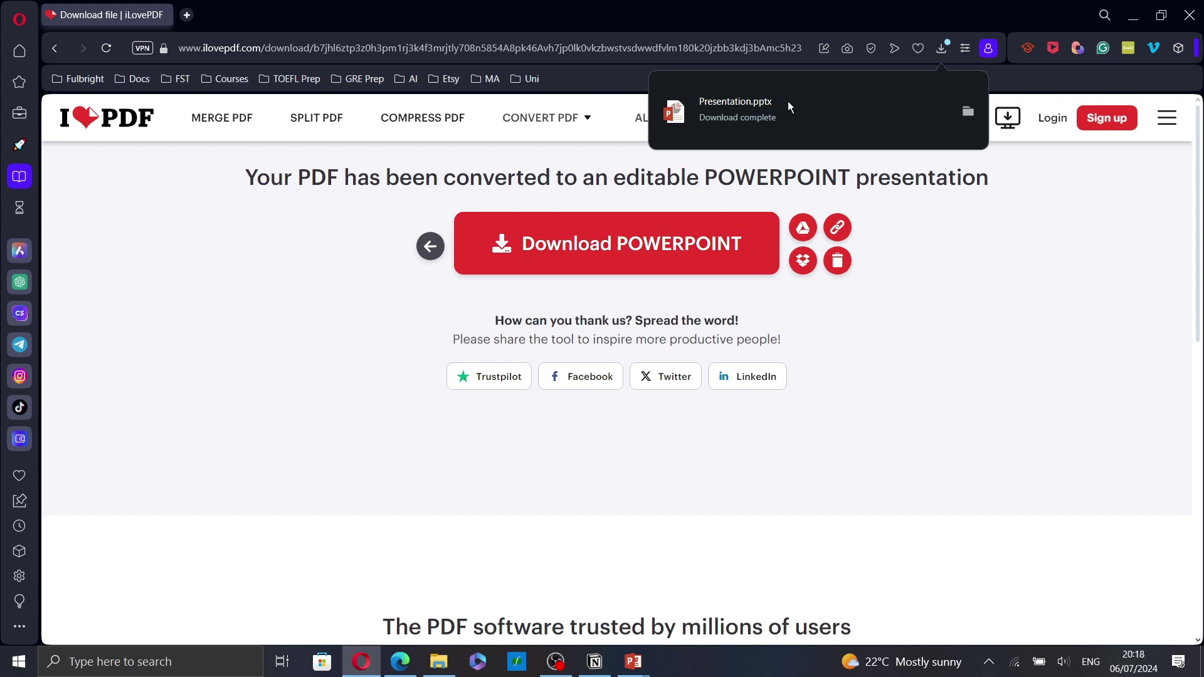
pyautogui.click(796, 111)
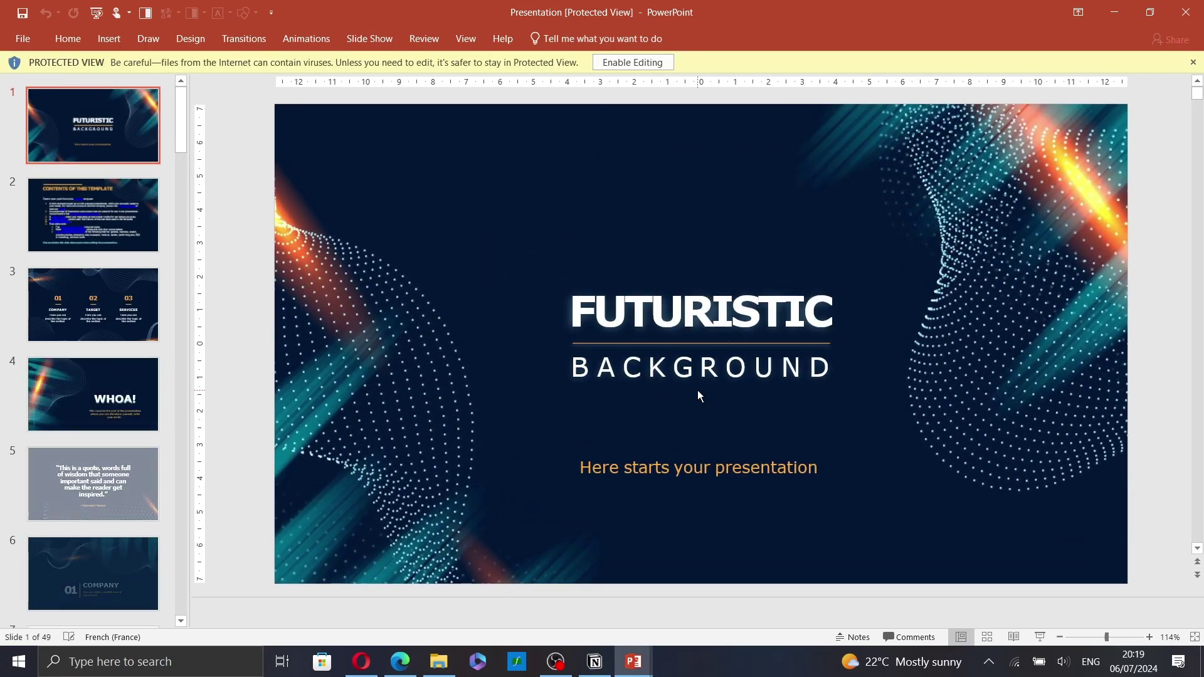
# Step: Enable editing, then check that slide 2's body text box can be selected
pyautogui.click(622, 63)
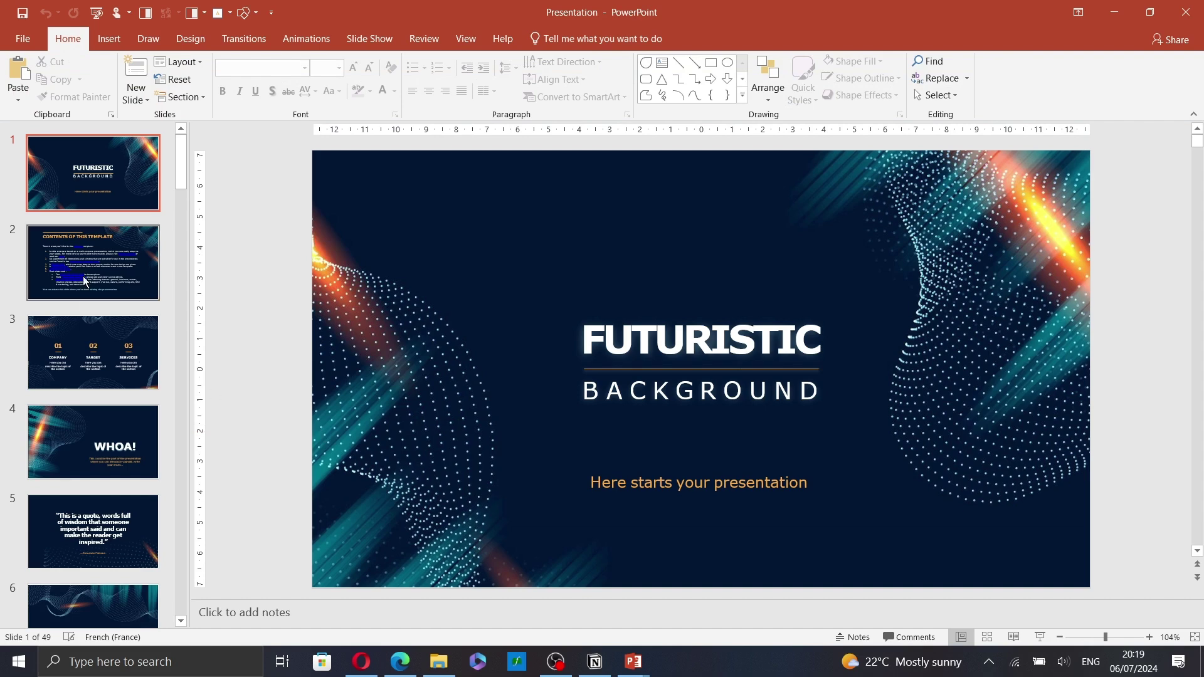
pyautogui.click(87, 281)
pyautogui.click(528, 375)
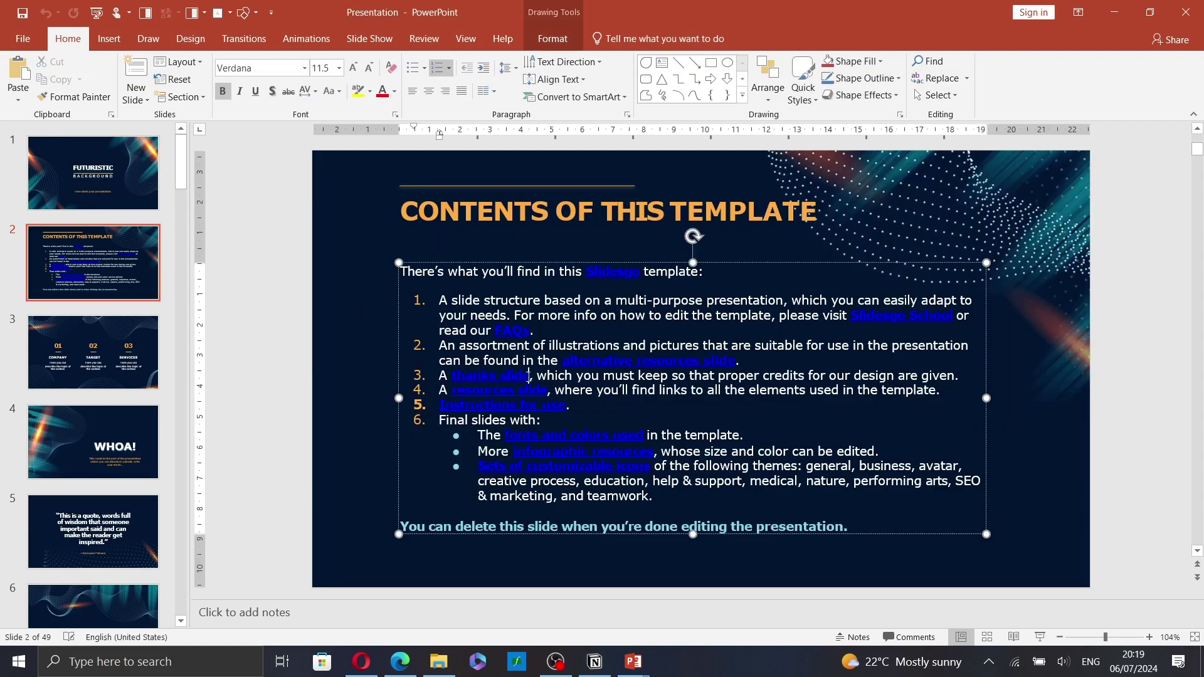
pyautogui.click(279, 321)
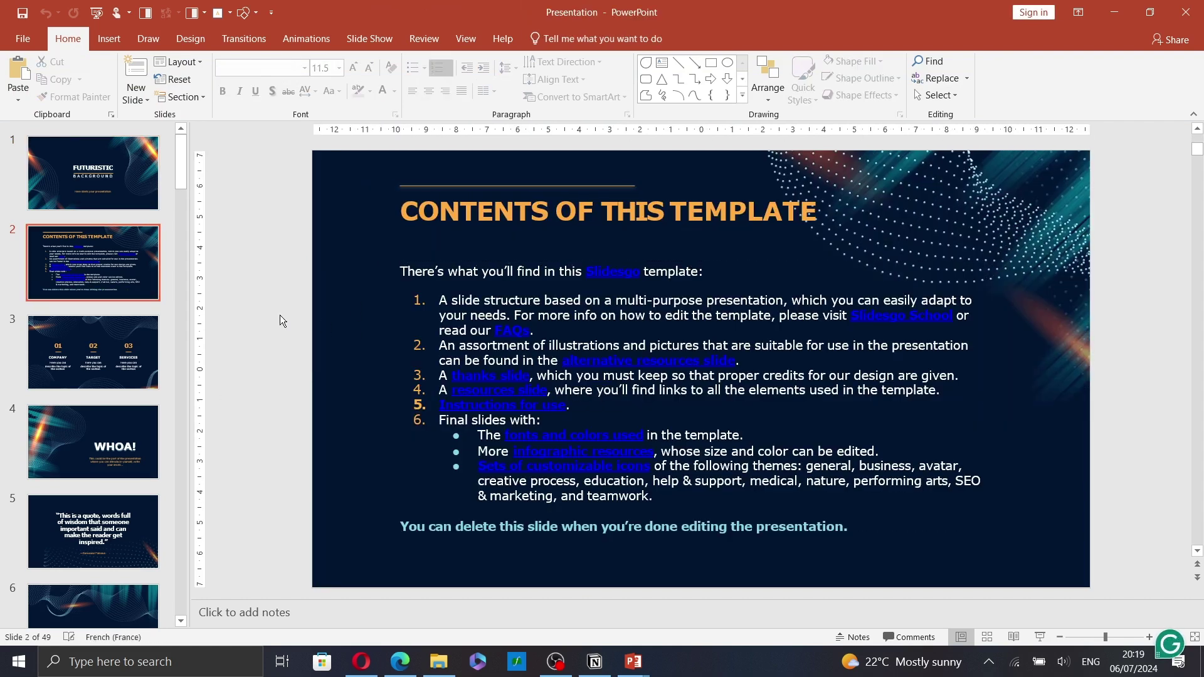